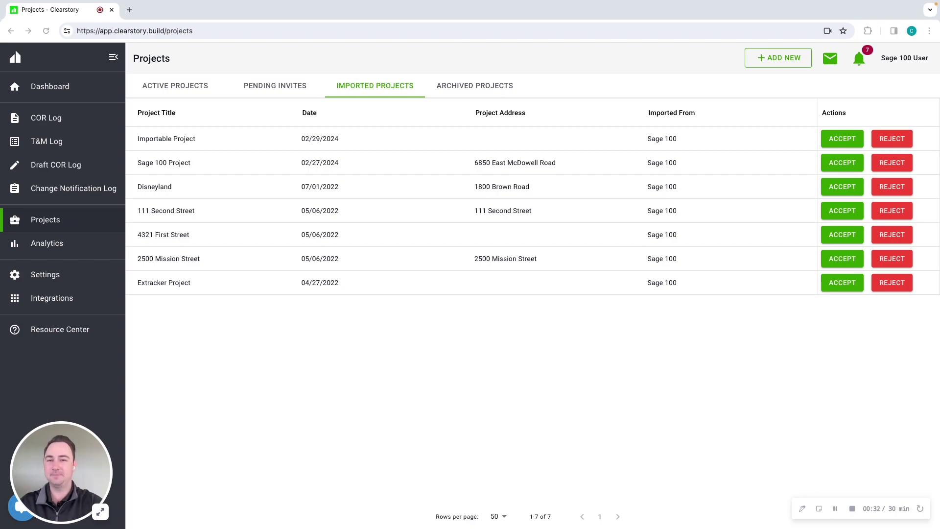
# Step: From the sent COR Log, select COR number 9 and start creating a new Sage 100 change order for it
pyautogui.click(49, 120)
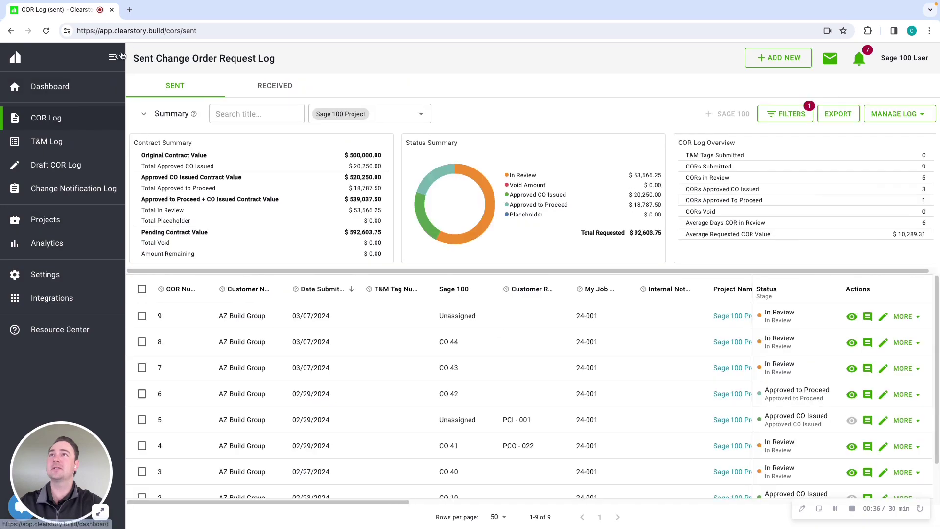
pyautogui.click(113, 58)
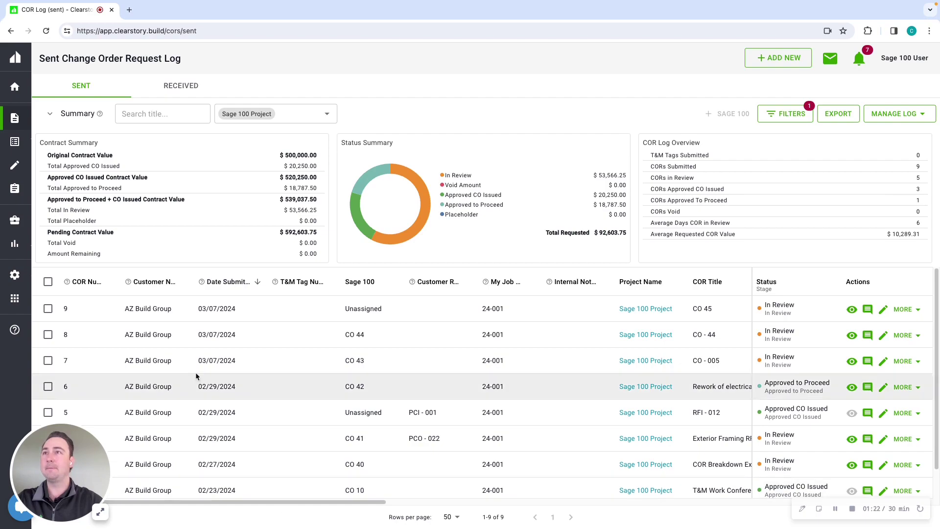
pyautogui.click(47, 309)
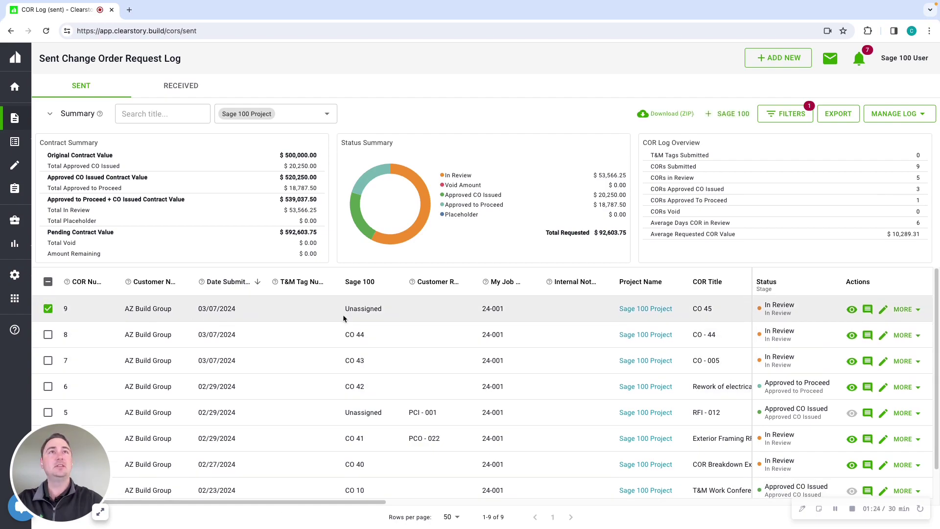
pyautogui.click(728, 115)
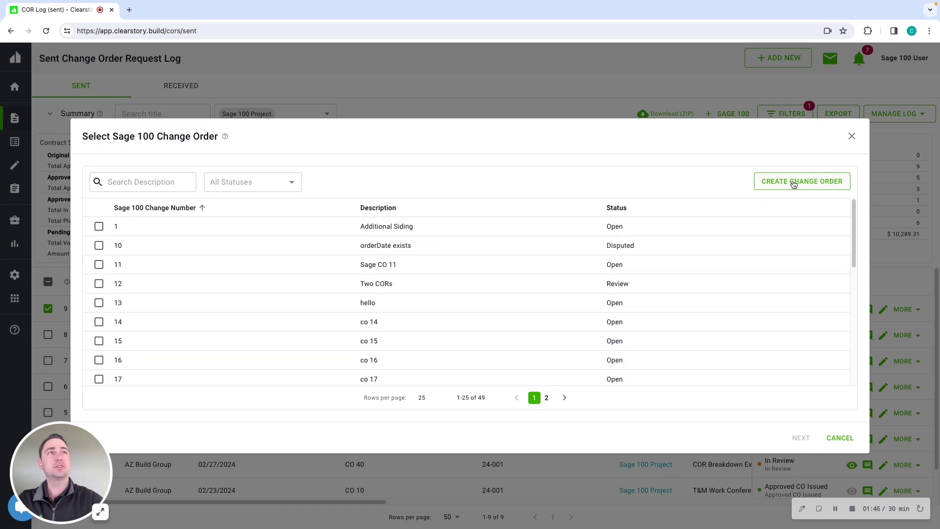
pyautogui.click(803, 183)
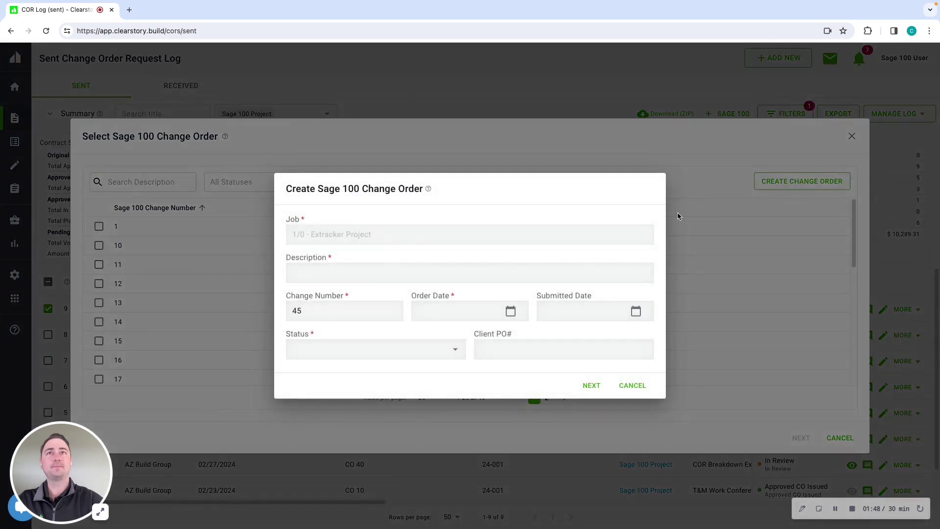
# Step: Fill in the change order with description "Description here", order date 03/08/2024 and status Approved, and continue to the prime change details
pyautogui.click(408, 273)
pyautogui.click(392, 298)
pyautogui.click(433, 306)
pyautogui.click(509, 315)
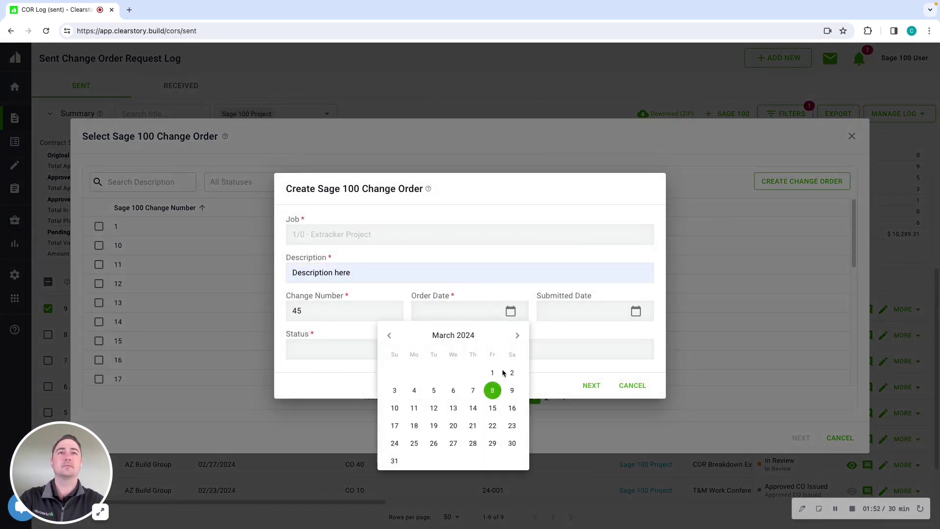
pyautogui.click(492, 389)
pyautogui.click(455, 351)
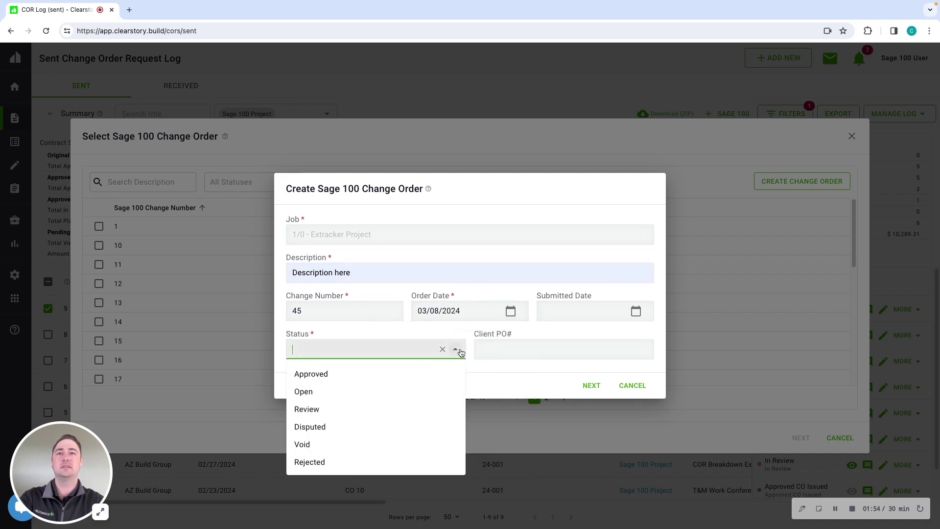
pyautogui.click(412, 379)
pyautogui.click(593, 385)
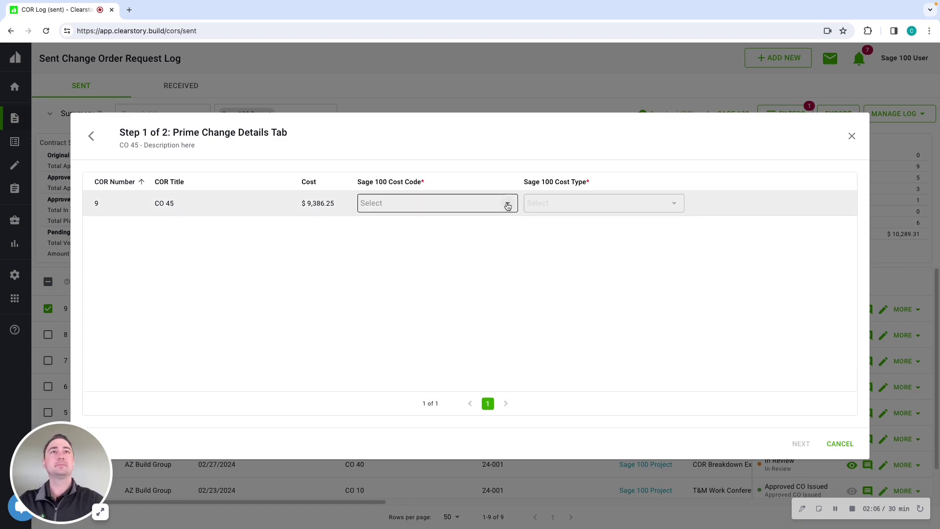
# Step: Assign cost code "1.000 - Cost Code 1" and cost type "1 - Material" to COR 9's prime change line, and continue
pyautogui.click(506, 203)
pyautogui.click(478, 225)
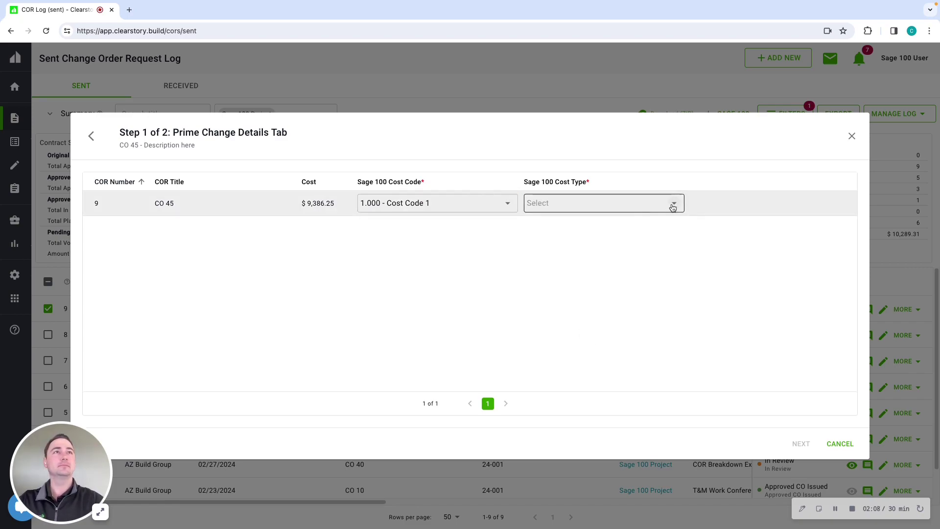
pyautogui.click(673, 206)
pyautogui.click(626, 231)
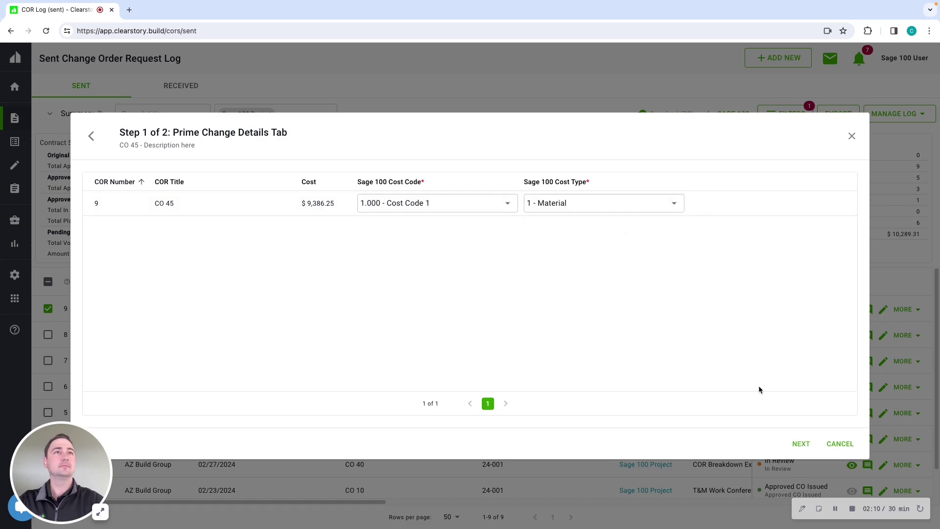
pyautogui.click(798, 443)
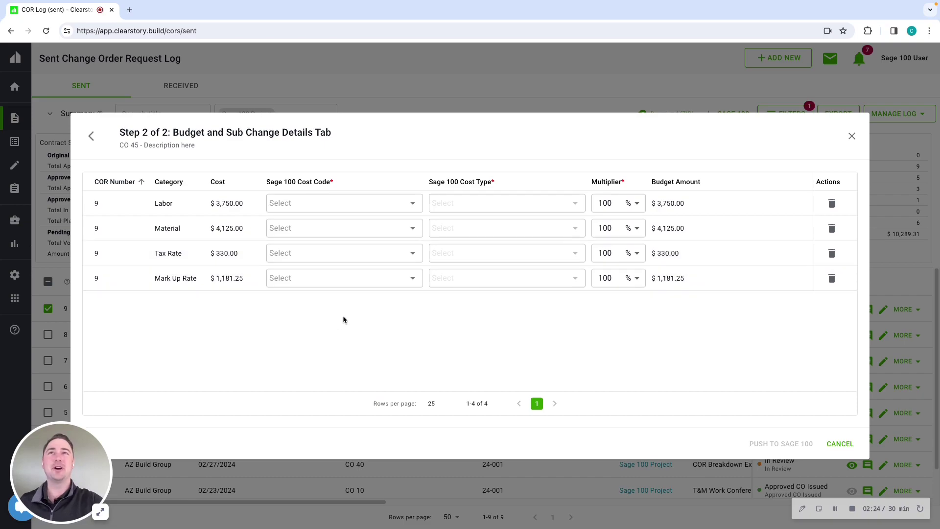
# Step: Assign Cost Code 1 to Labor, Cost Code 2 to Material, Cost Code 3 to Tax Rate and Cost Code 4 to Mark Up Rate
pyautogui.click(413, 205)
pyautogui.click(392, 227)
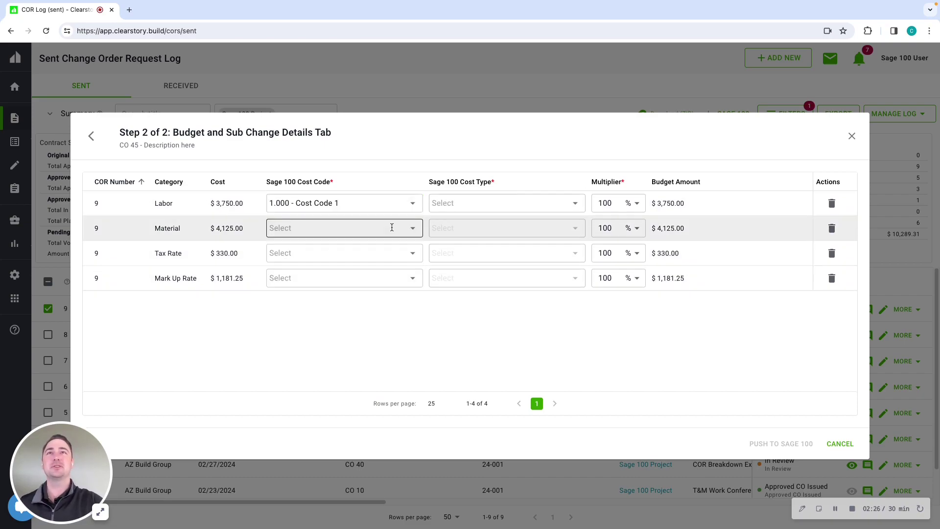
pyautogui.click(413, 228)
pyautogui.click(378, 270)
pyautogui.click(405, 256)
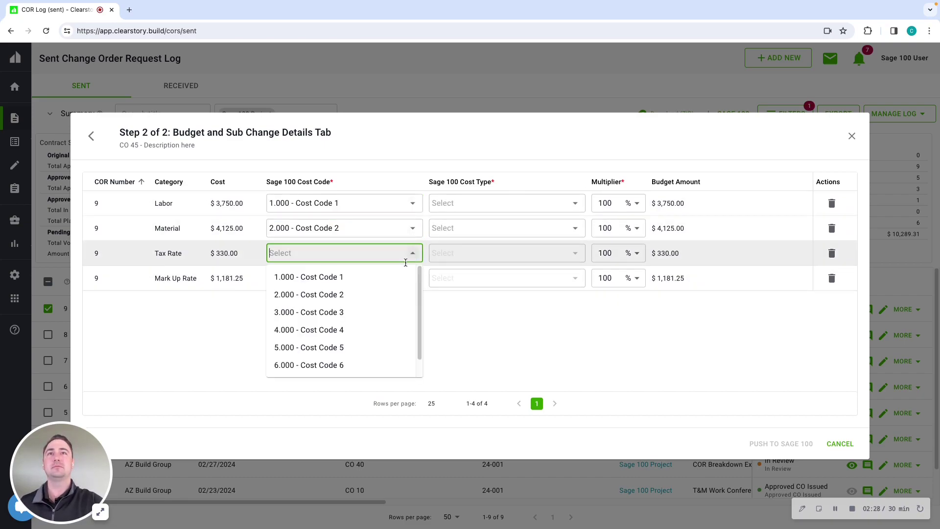
pyautogui.click(369, 311)
pyautogui.click(413, 278)
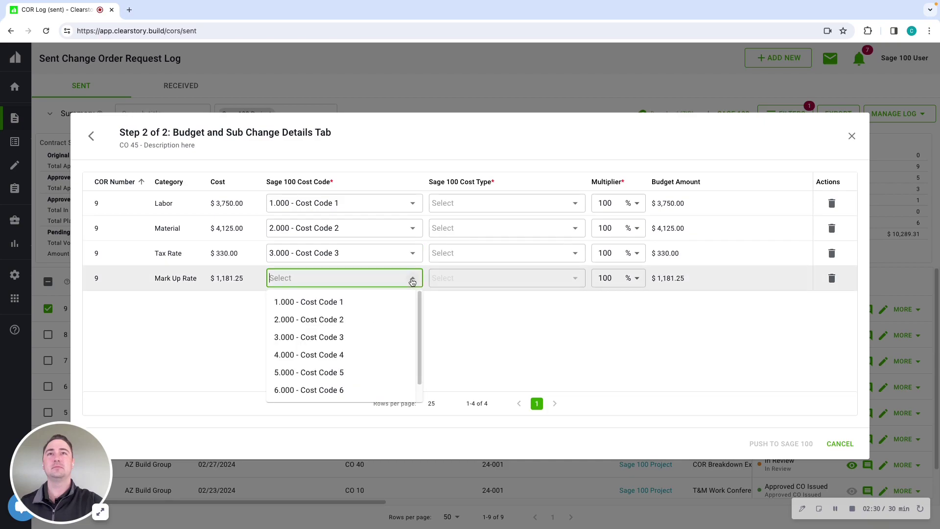
pyautogui.click(378, 354)
# Step: Set the cost types to Labor for Labor, Material for Material, Other for Tax Rate and Subcontract for Mark Up Rate
pyautogui.click(575, 205)
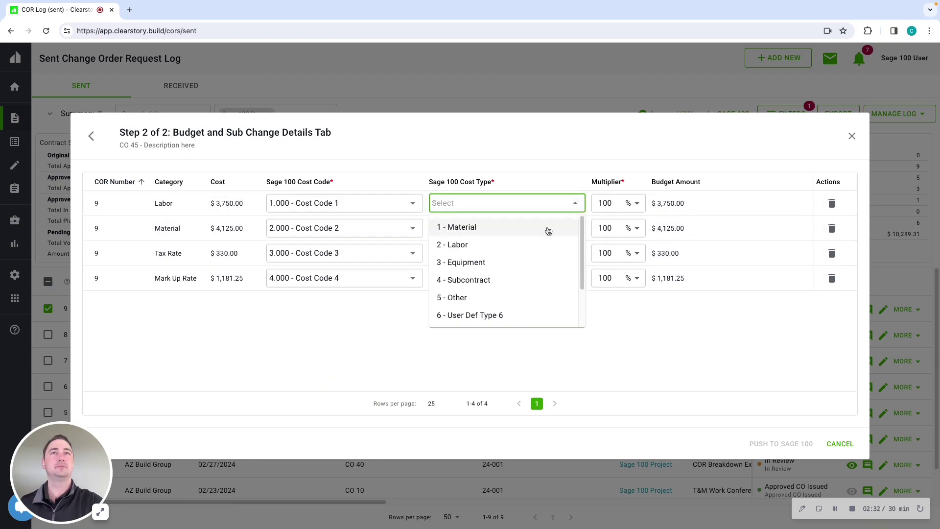
pyautogui.click(540, 244)
pyautogui.click(575, 230)
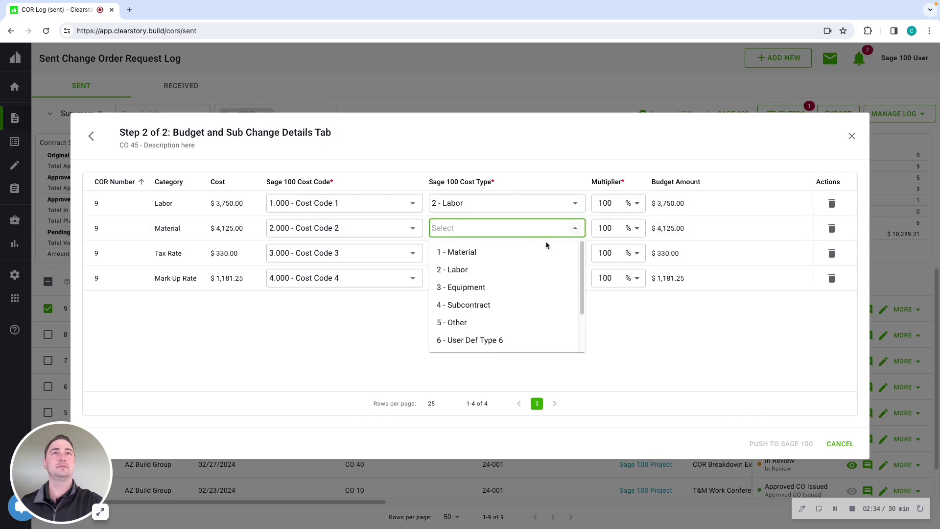
pyautogui.click(538, 252)
pyautogui.click(575, 255)
pyautogui.click(510, 346)
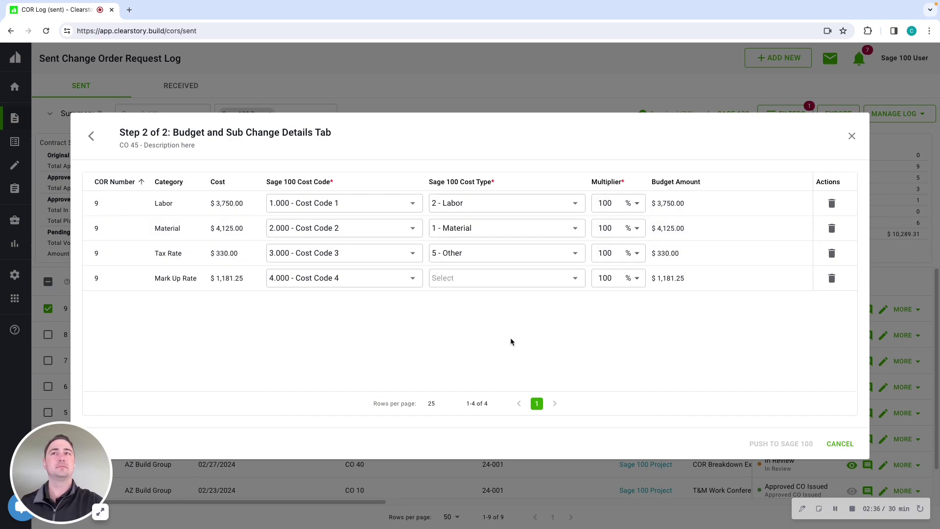
pyautogui.click(572, 278)
pyautogui.click(520, 354)
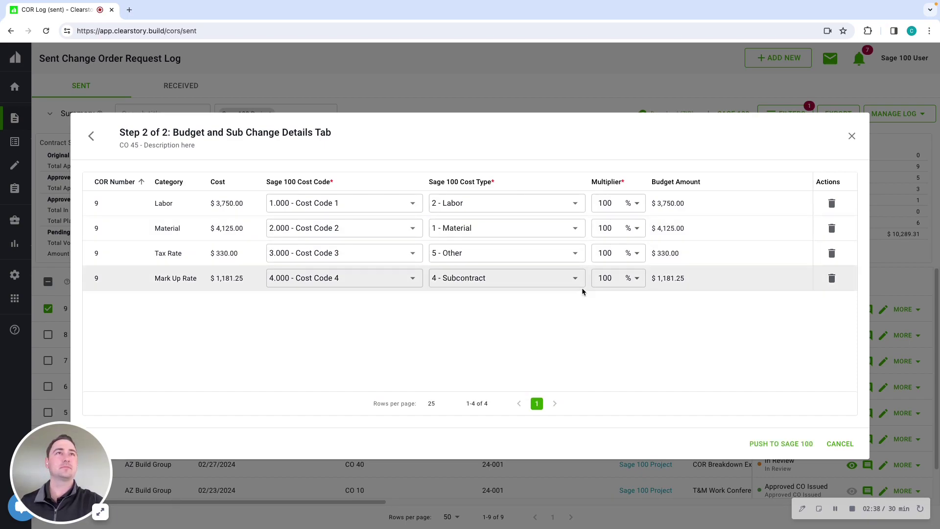
# Step: Set the Labor line's multiplier to 20% and push the change order to Sage 100
pyautogui.click(637, 203)
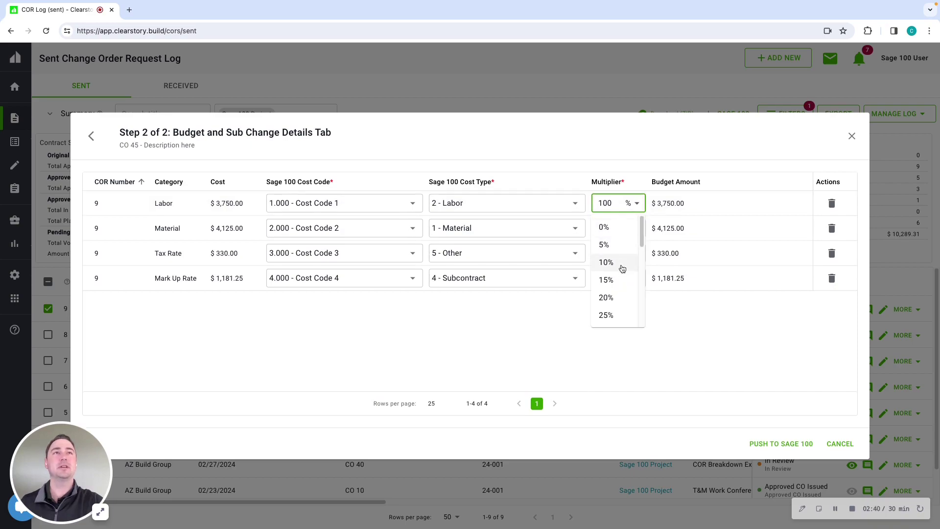
pyautogui.scroll(-1, 622, 272)
pyautogui.click(622, 275)
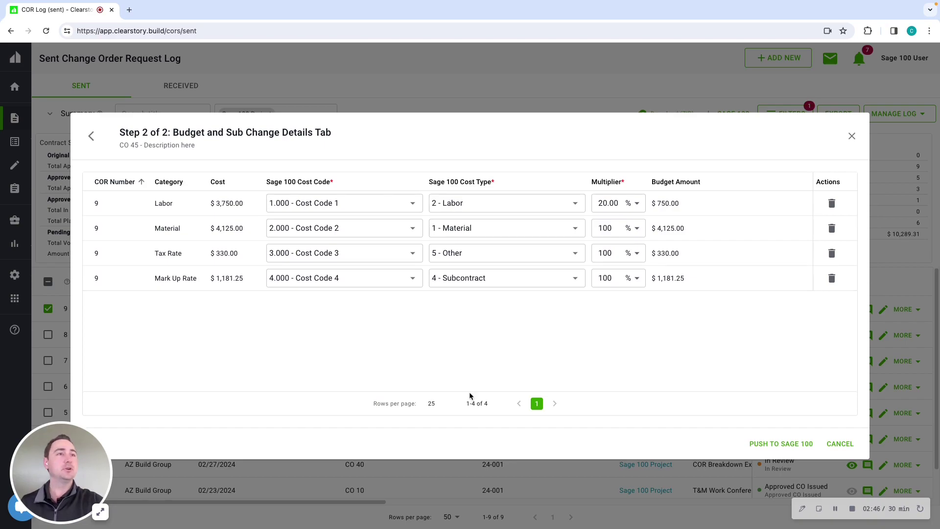
pyautogui.click(786, 444)
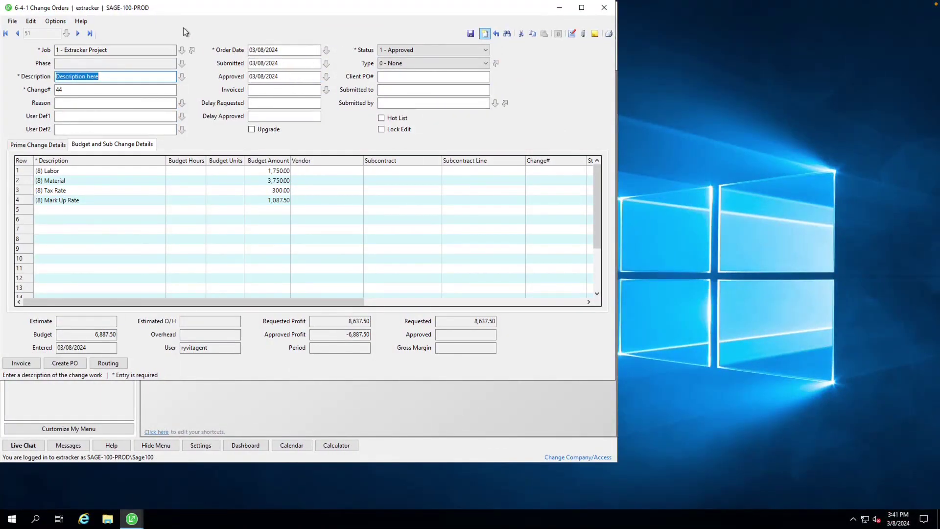
# Step: In Sage 100, go through the change order records to the last one, change number 45, to view its budget details
pyautogui.click(76, 33)
pyautogui.click(18, 34)
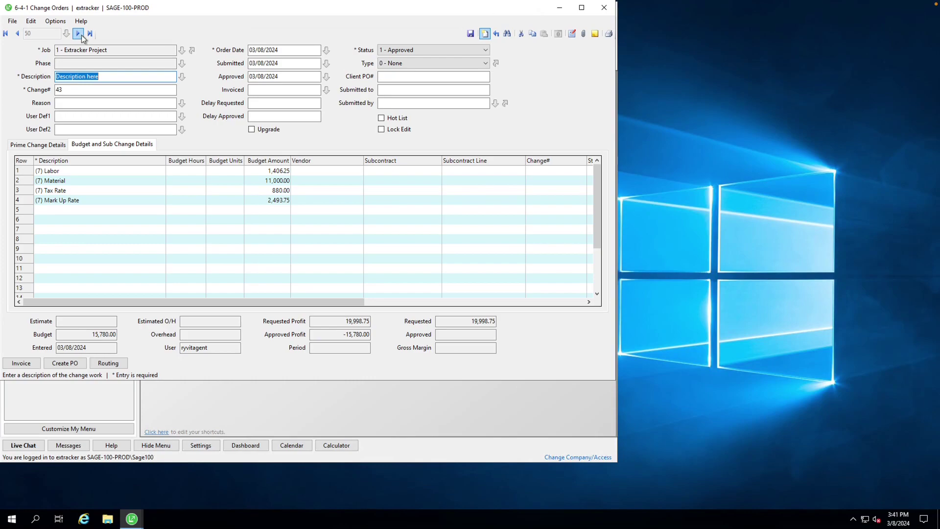
pyautogui.click(78, 34)
pyautogui.click(90, 34)
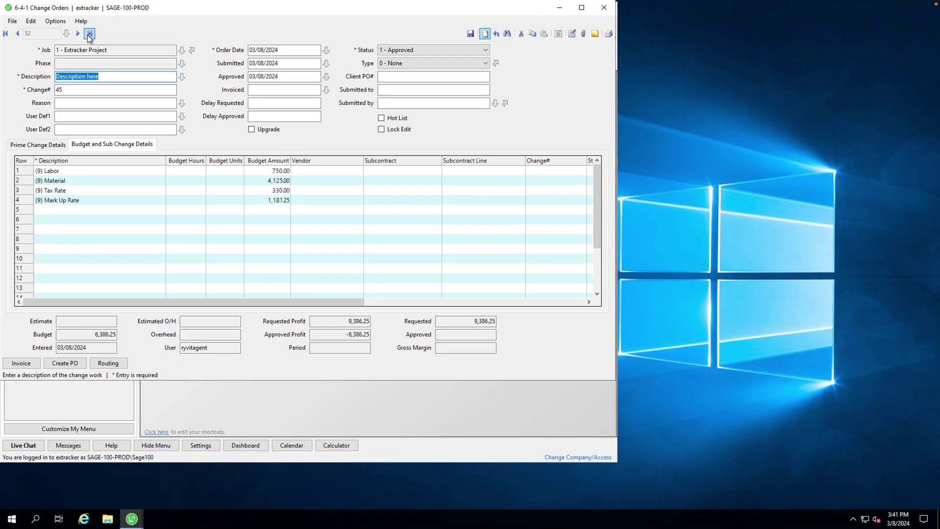